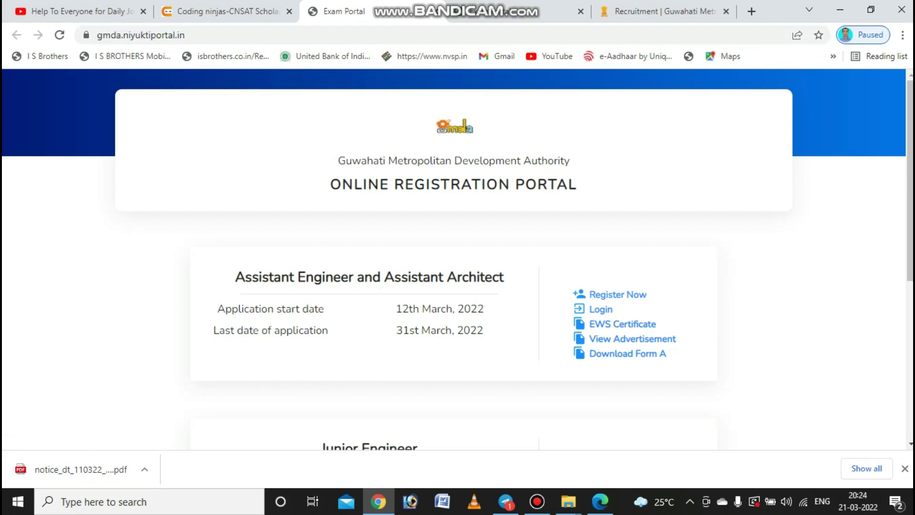
- Open the page's right-click menu and dismiss it without choosing an option
right_click(615, 149)
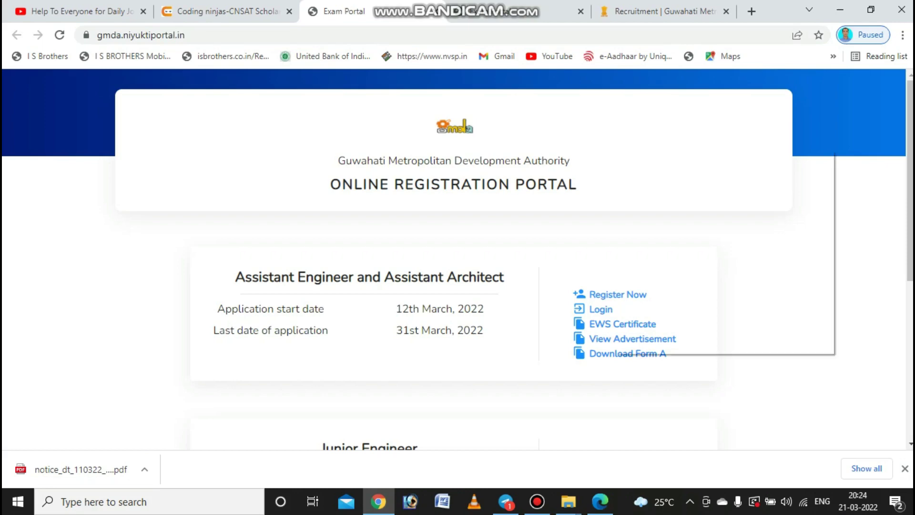
key(Escape)
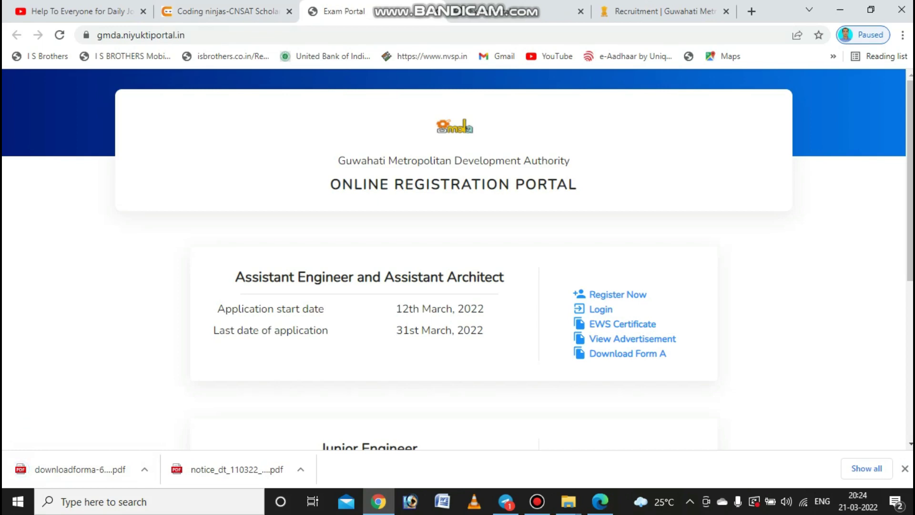
scroll(454, 260, down, 5)
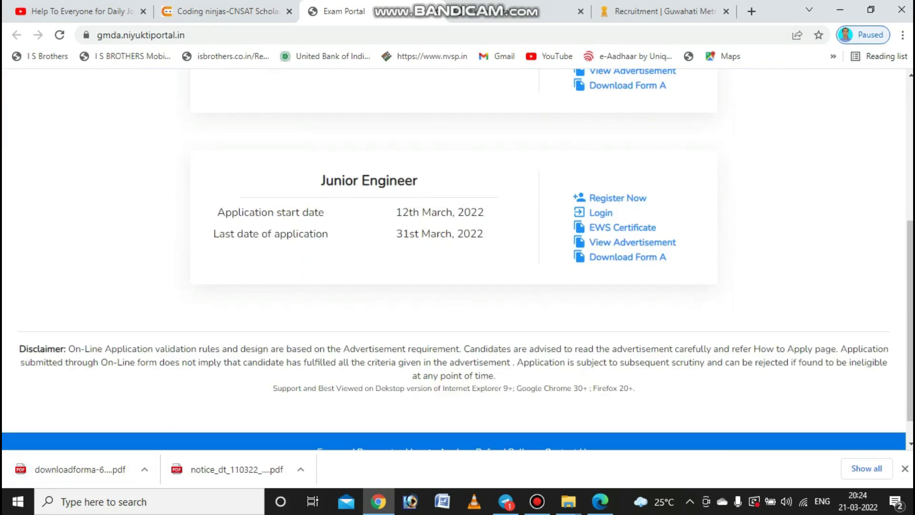
scroll(454, 260, down, 1)
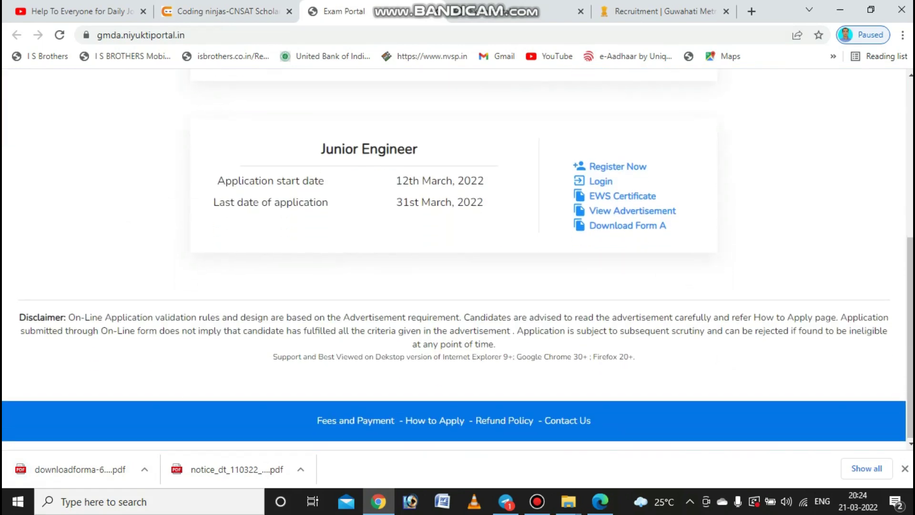
scroll(454, 260, up, 6)
scroll(454, 260, down, 3)
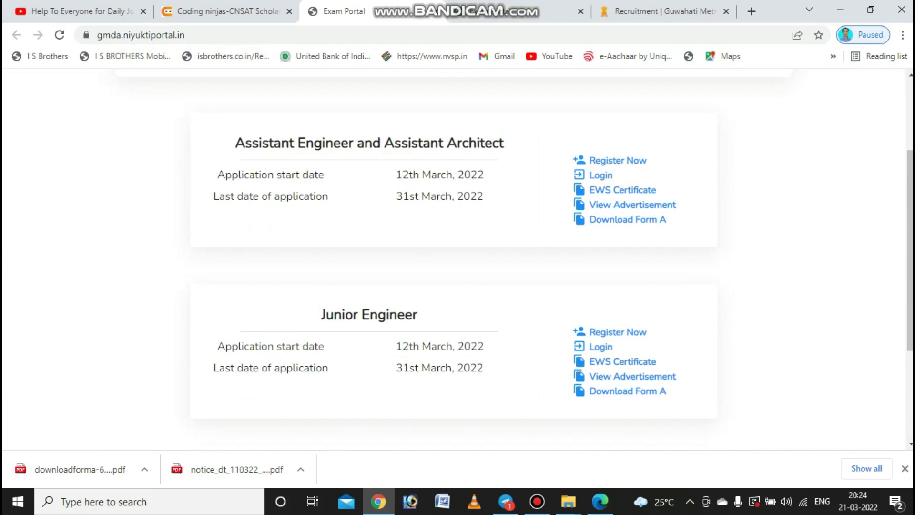
click(617, 332)
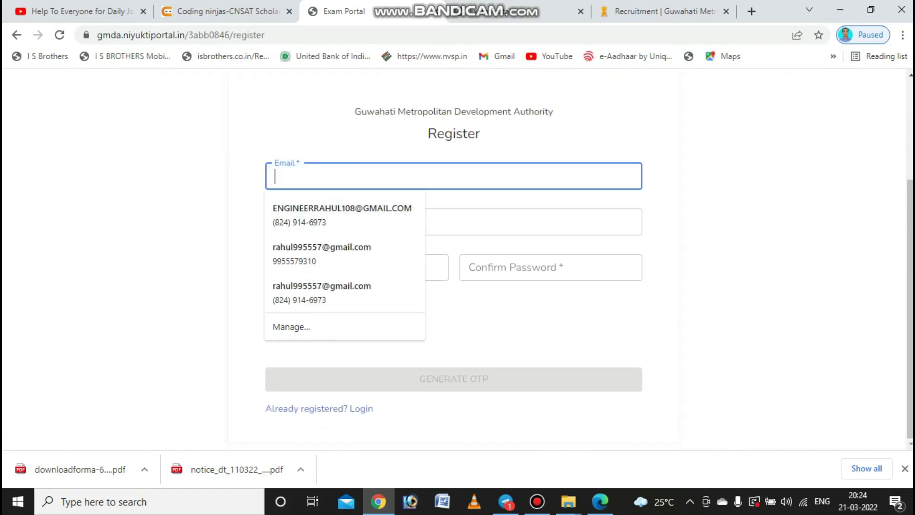
click(333, 221)
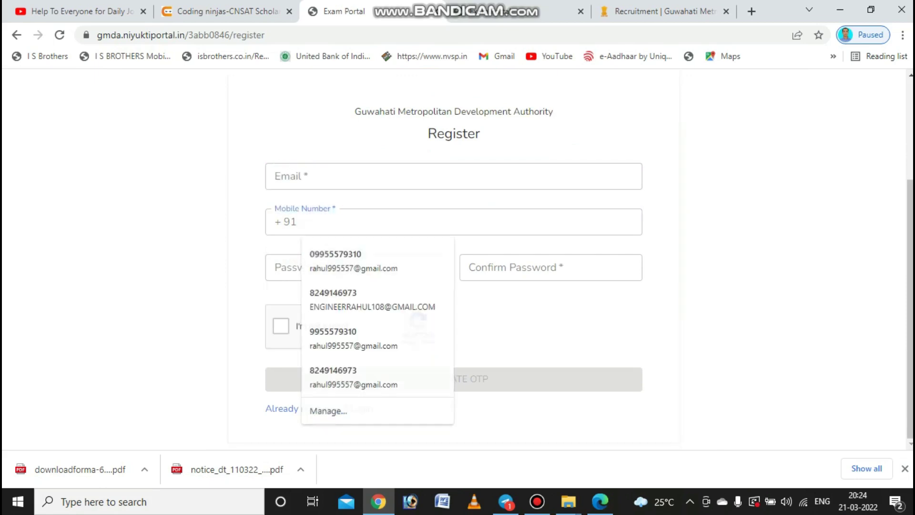
click(333, 267)
click(524, 268)
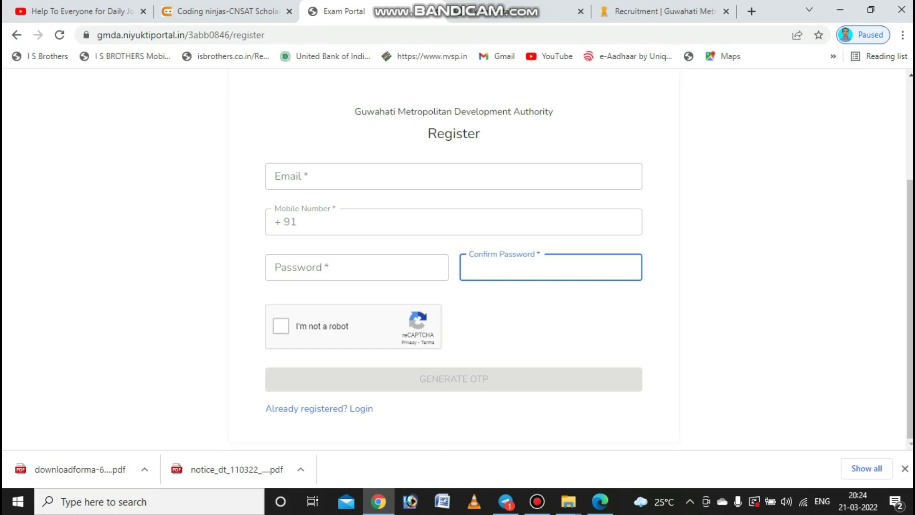
key(alt+Left)
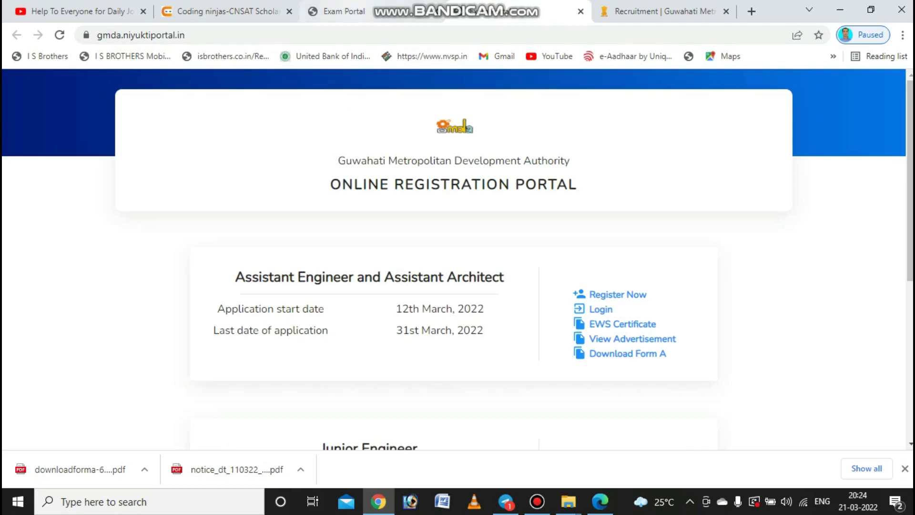
key(alt+Right)
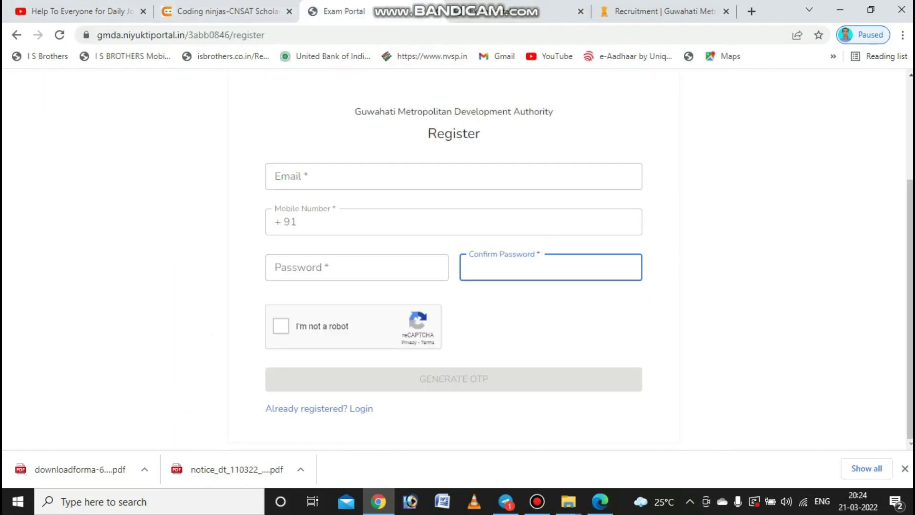
key(alt+Left)
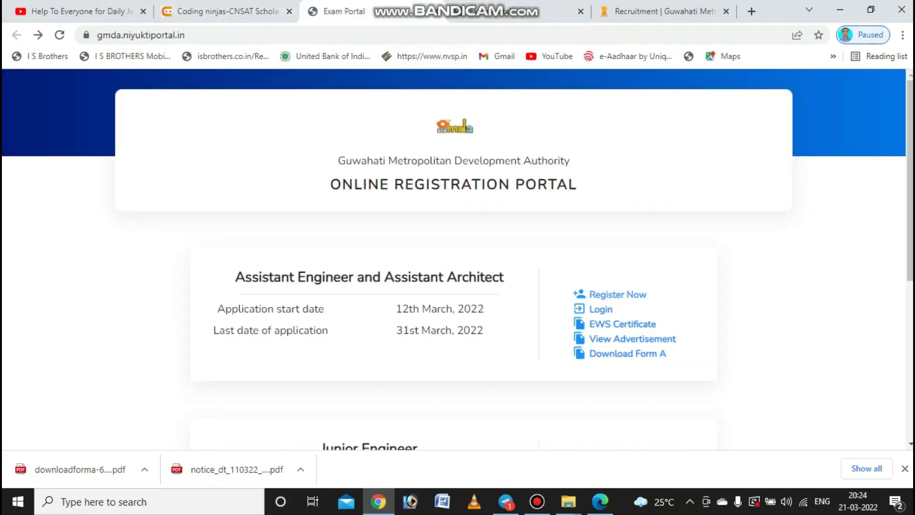
scroll(615, 265, down, 3)
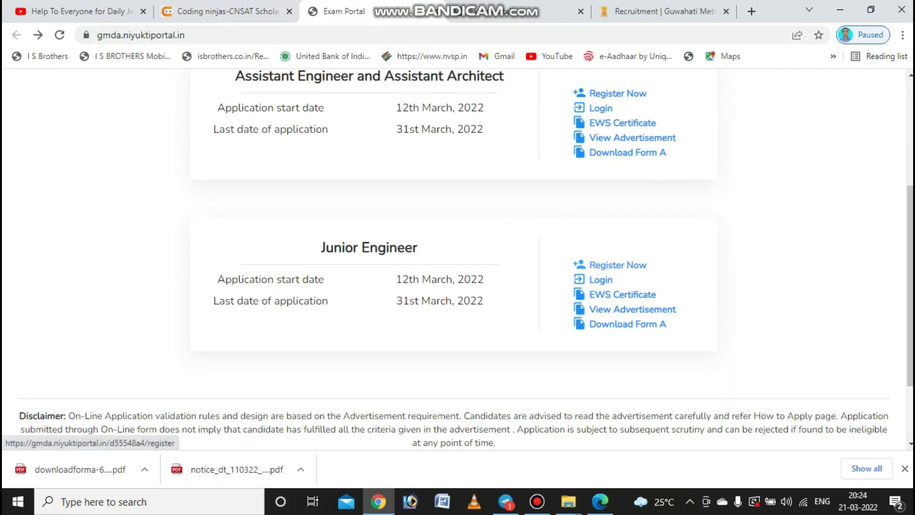
- Open the Junior Engineer registration form and autofill the saved e-mail and mobile number
click(618, 265)
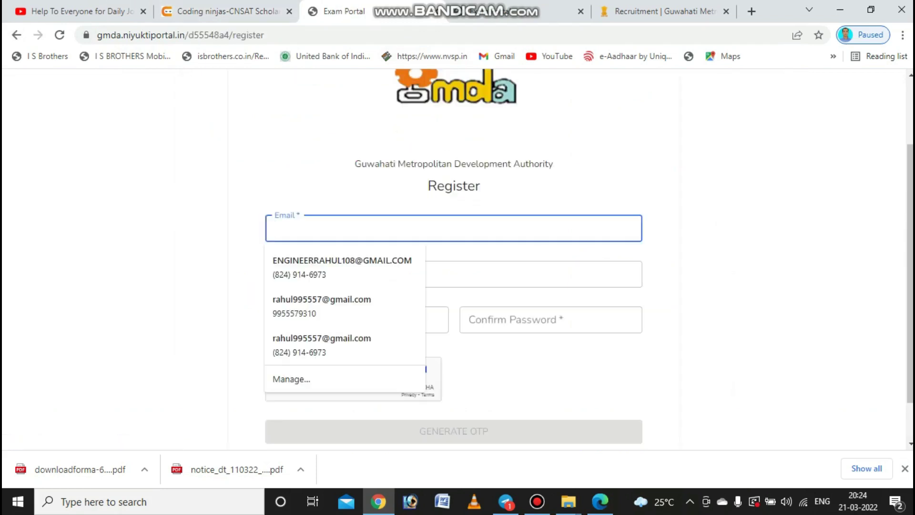
key(Down)
key(Down)
key(Up)
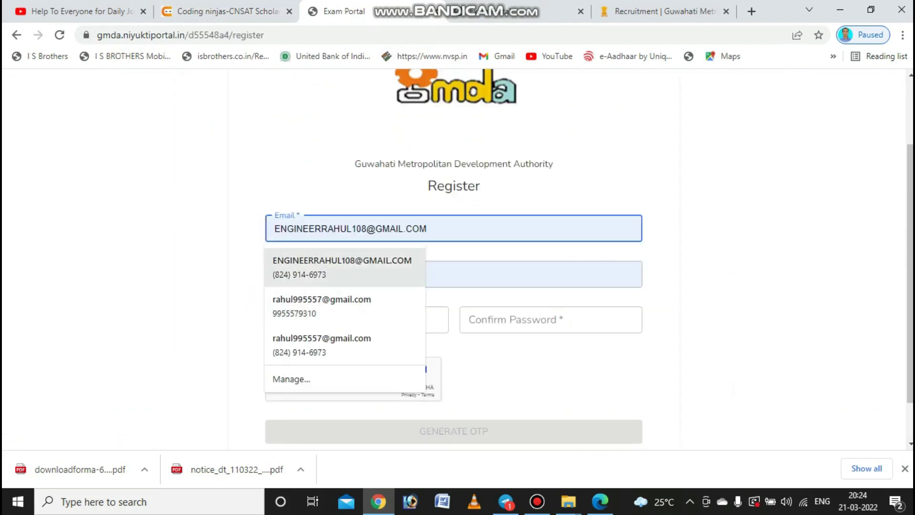
key(Return)
- Enter the account password and confirm it in the second password field
click(357, 319)
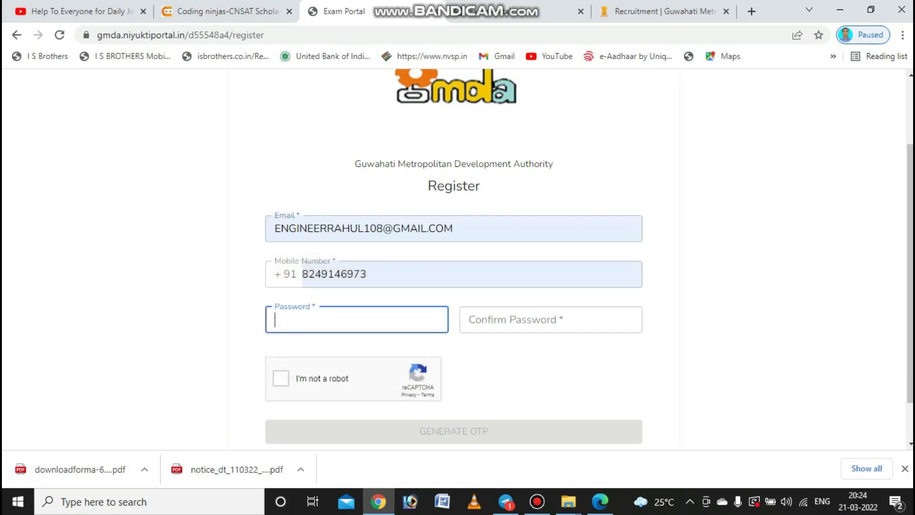
text(••••••••••••)
click(524, 319)
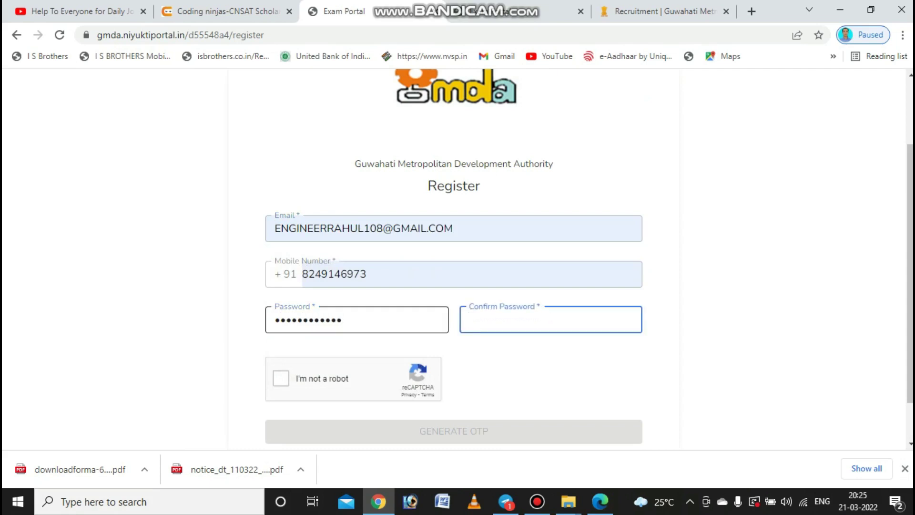
text(••••••••••••)
- Tick the reCAPTCHA check and request a one-time password with GENERATE OTP
key(Tab)
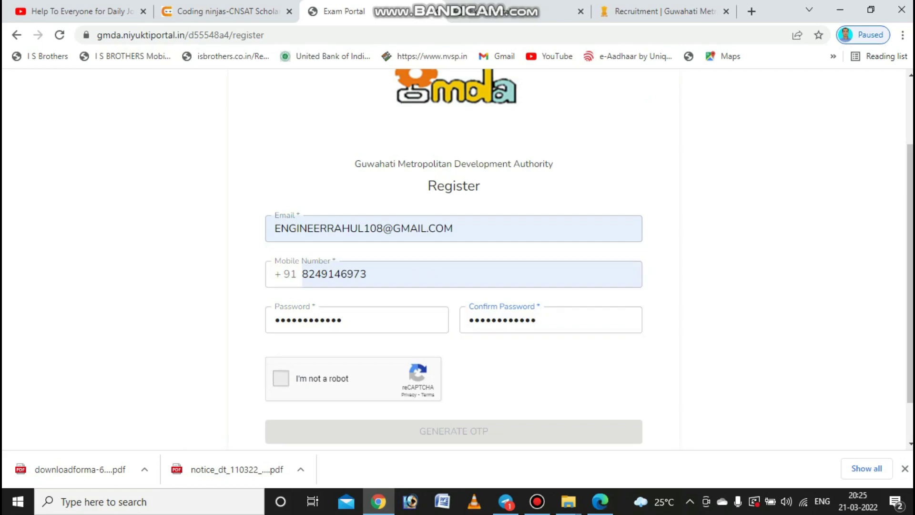
key(space)
scroll(453, 257, down, 1)
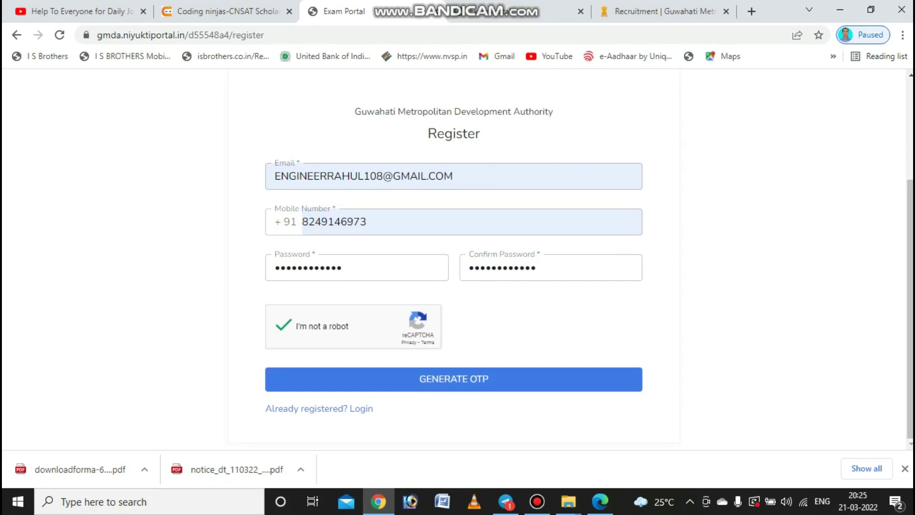
key(Return)
scroll(454, 257, down, 2)
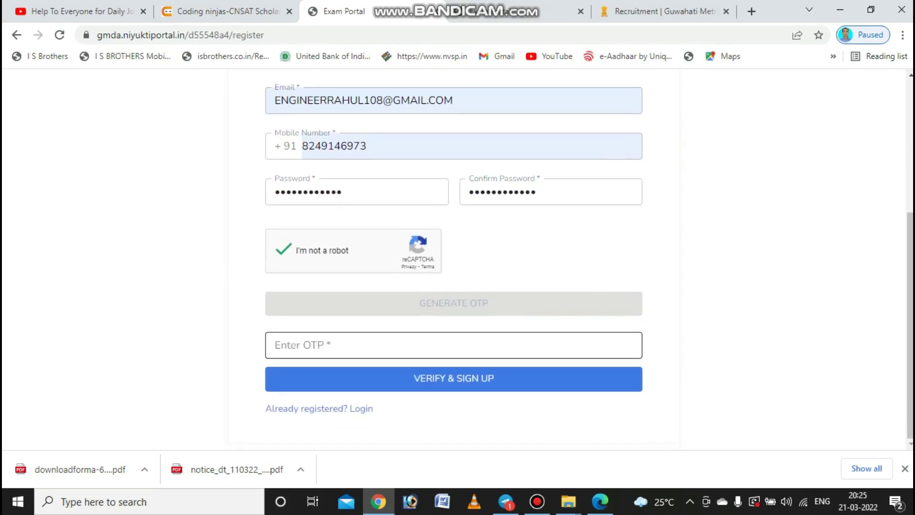
- Enter the received OTP and submit VERIFY & SIGN UP to complete registration
click(453, 344)
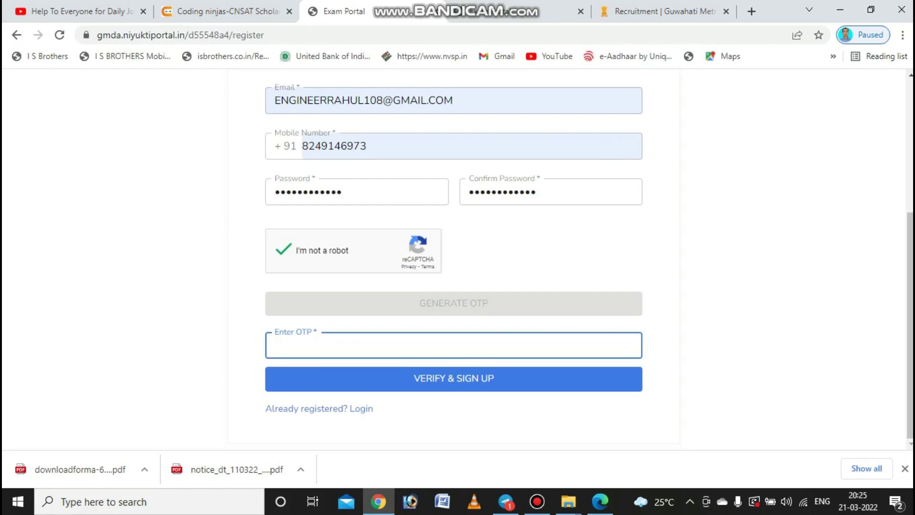
text(123456)
key(Return)
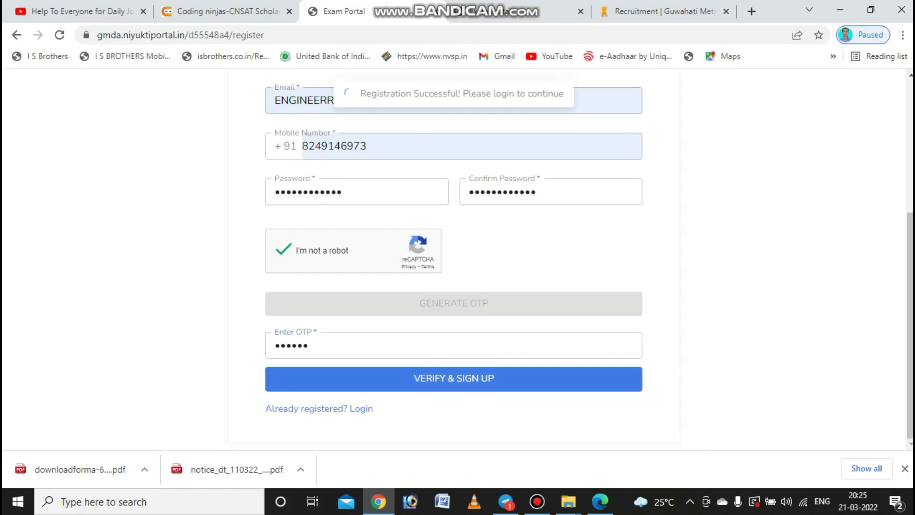
scroll(453, 258, down, 1)
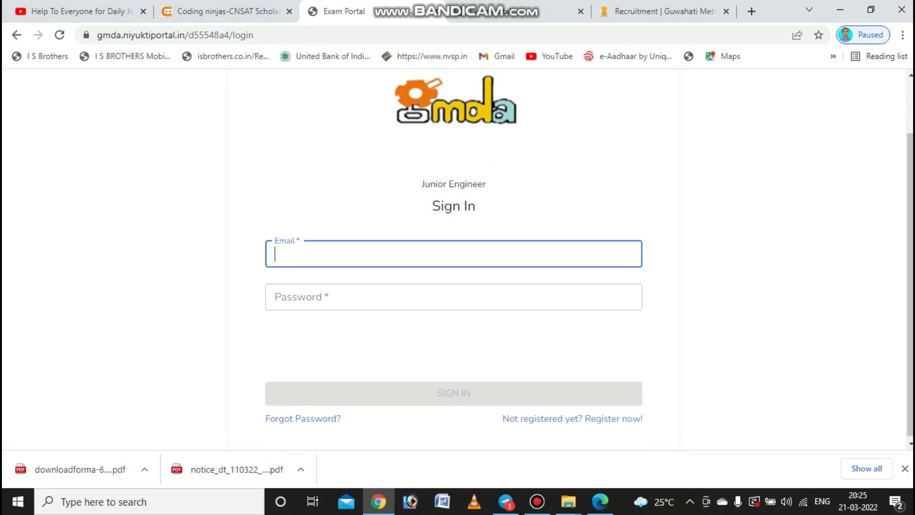
- Sign in with the saved e-mail and account password after passing the reCAPTCHA check
key(Down)
key(Down)
key(Return)
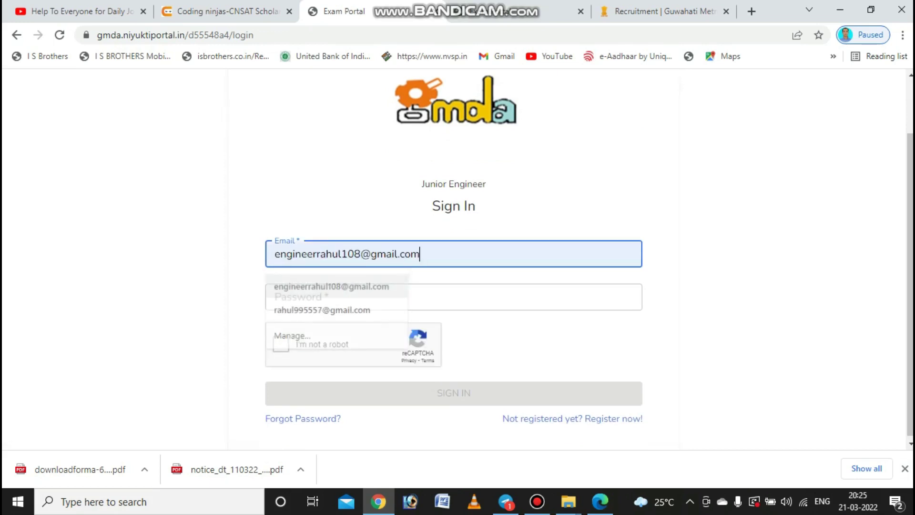
key(Tab)
text(•••••)
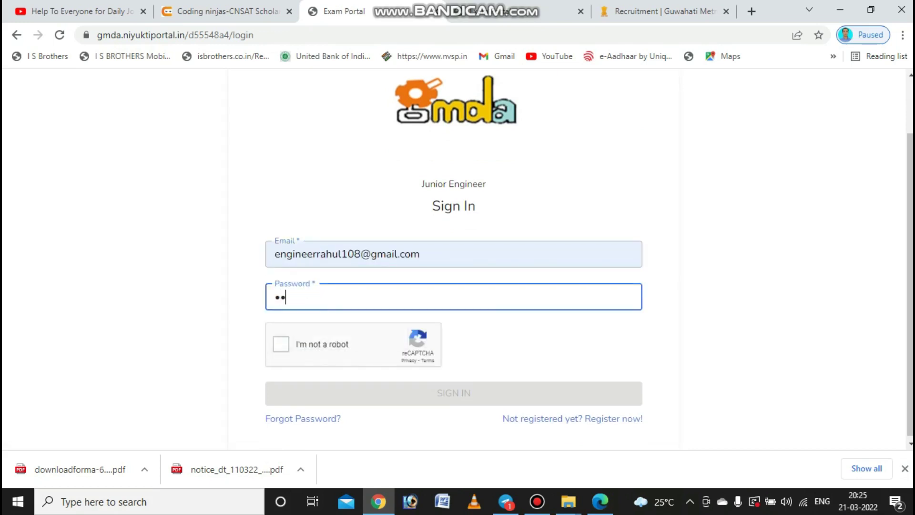
text(•••••••)
key(Tab)
key(space)
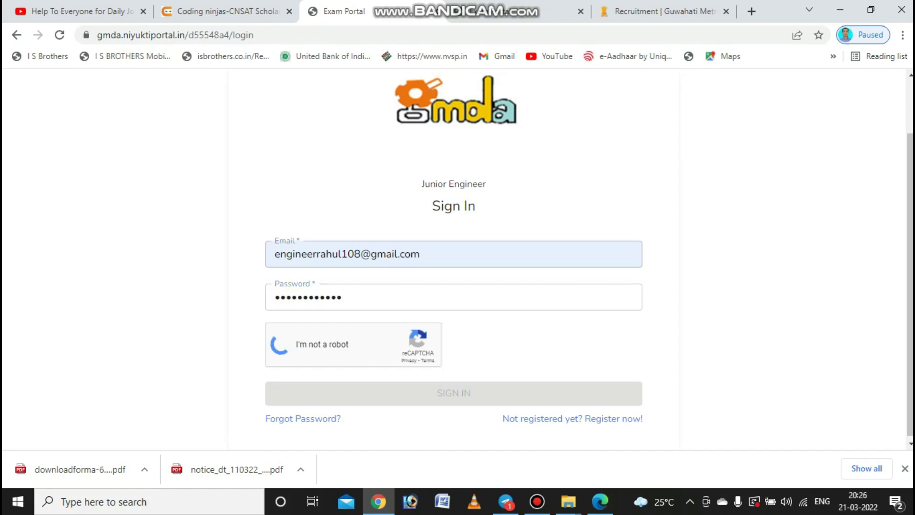
key(Tab)
key(Return)
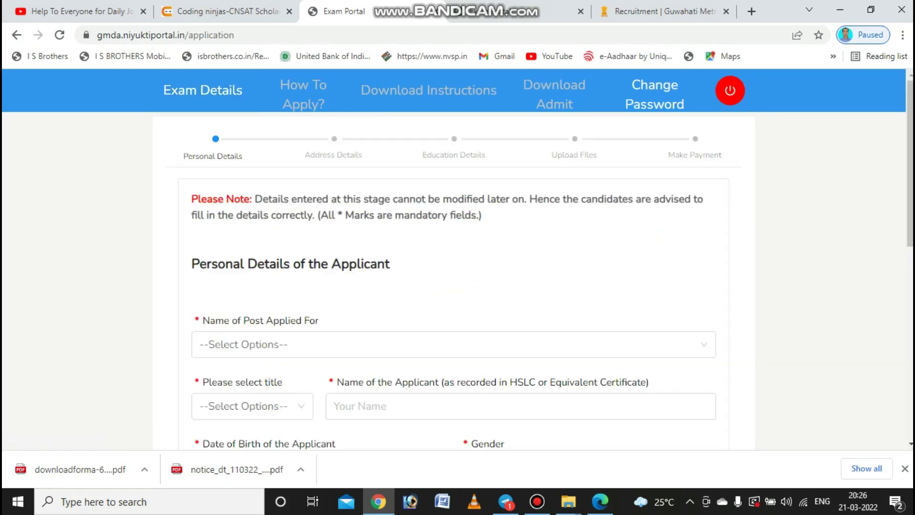
scroll(457, 258, down, 3)
click(453, 210)
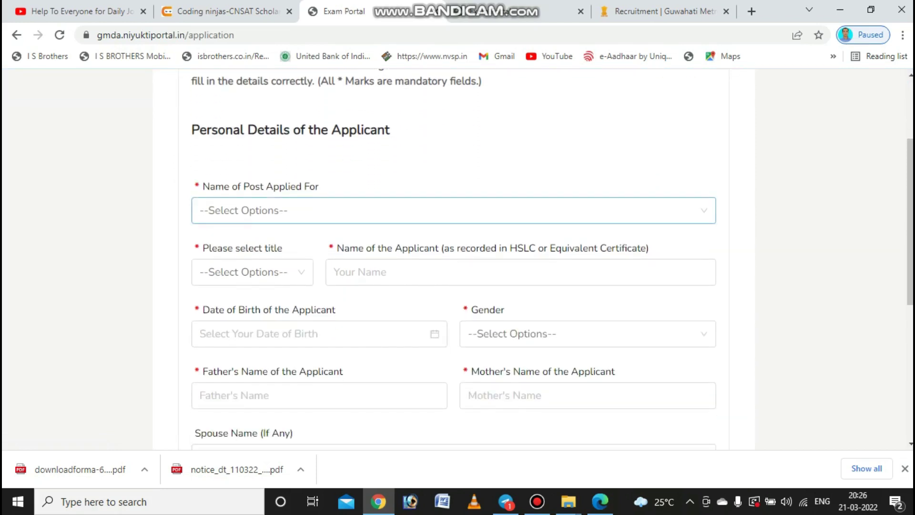
key(Down)
key(Down)
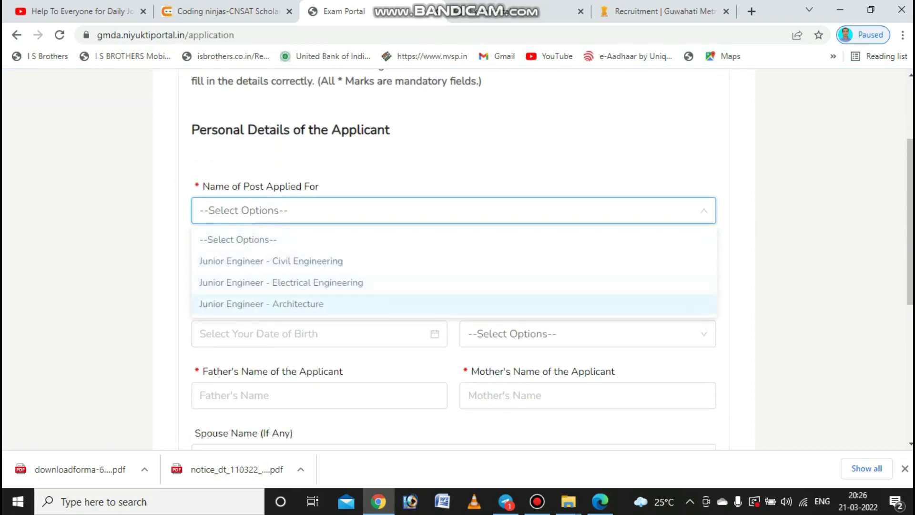
key(Up)
key(Up)
key(Escape)
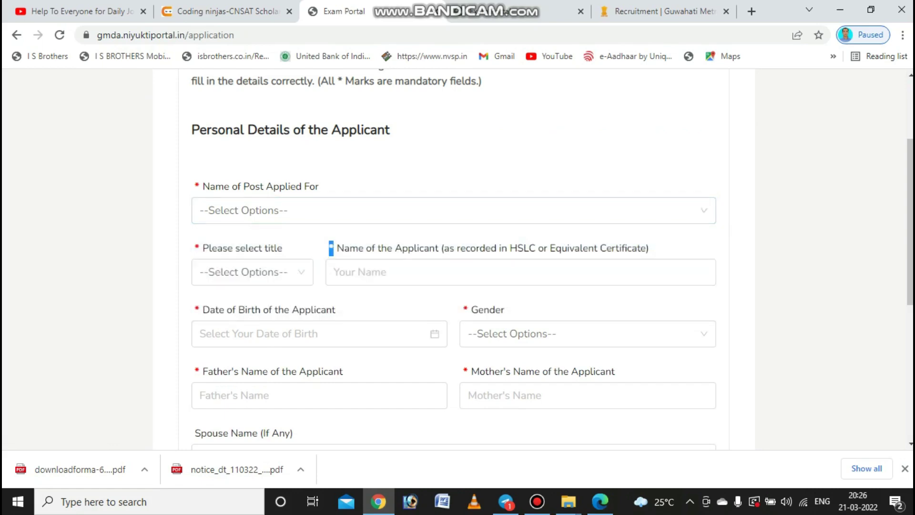
key(Tab)
scroll(453, 259, down, 1)
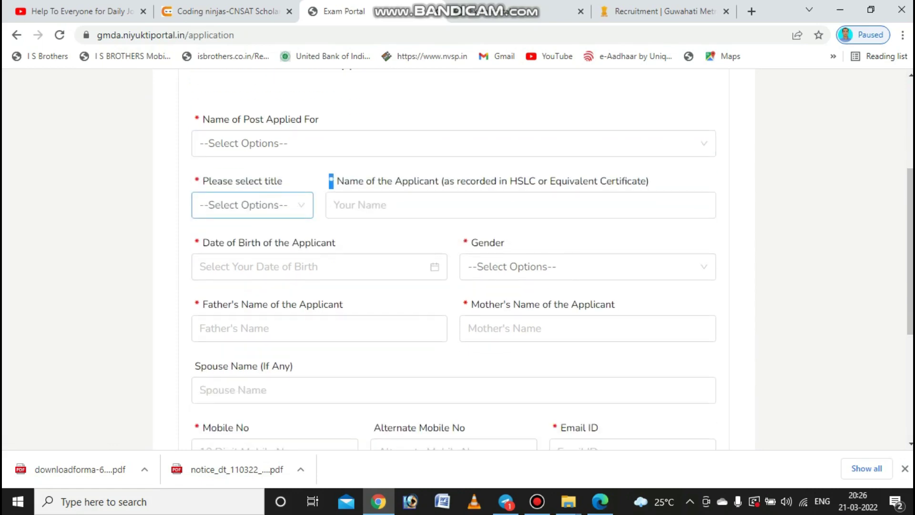
key(alt+Down)
key(Down)
key(Down)
key(Down)
key(Tab)
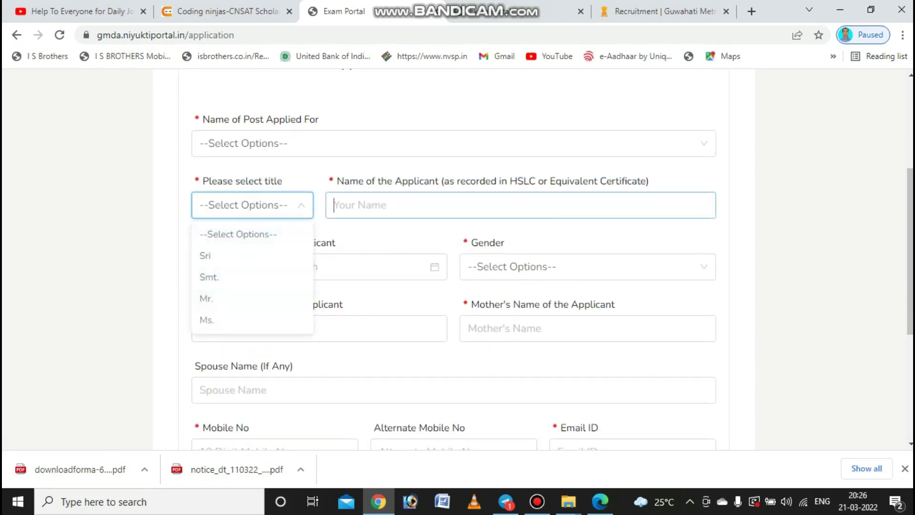
key(Down)
key(Up)
key(Tab)
key(Down)
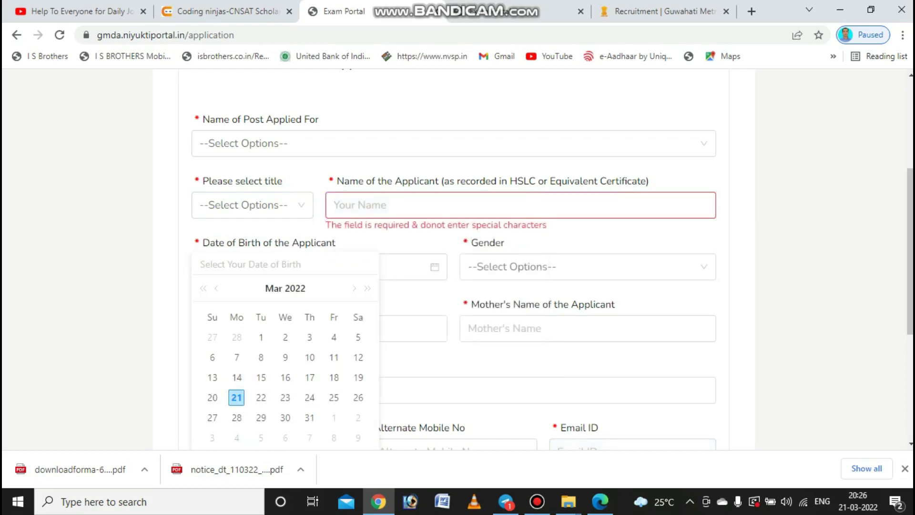
scroll(453, 260, down, 1)
key(Tab)
key(alt+Down)
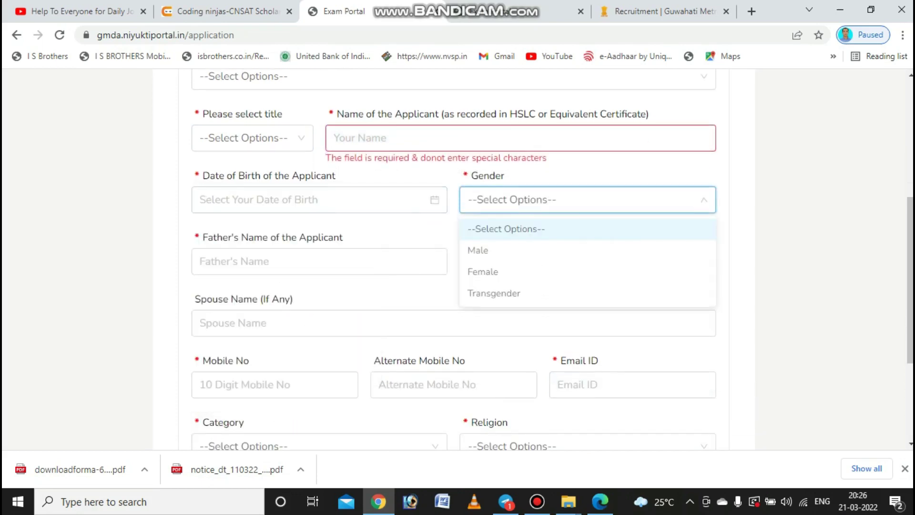
key(Tab)
scroll(453, 260, down, 1)
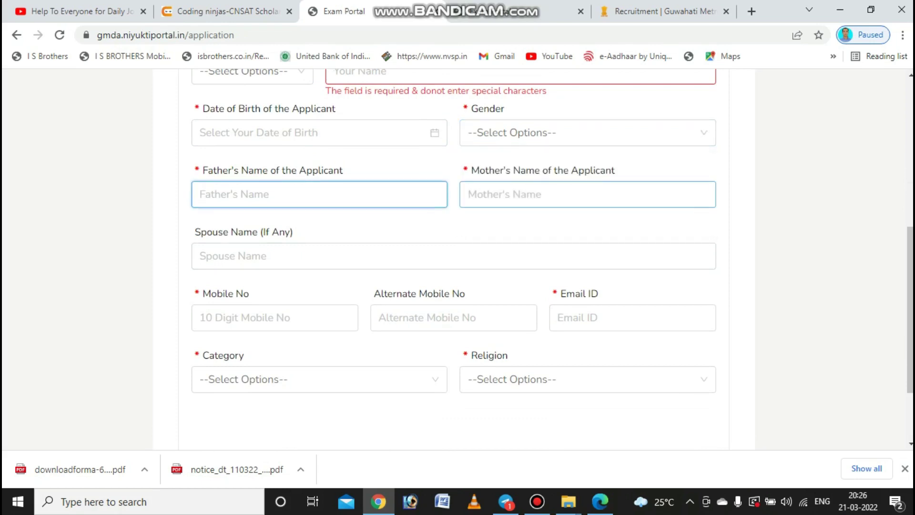
scroll(453, 260, down, 1)
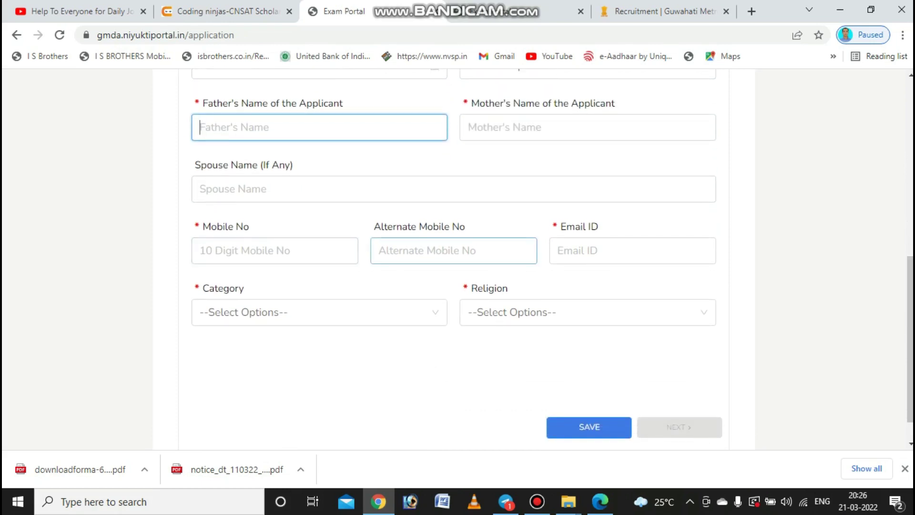
scroll(453, 260, down, 1)
click(315, 276)
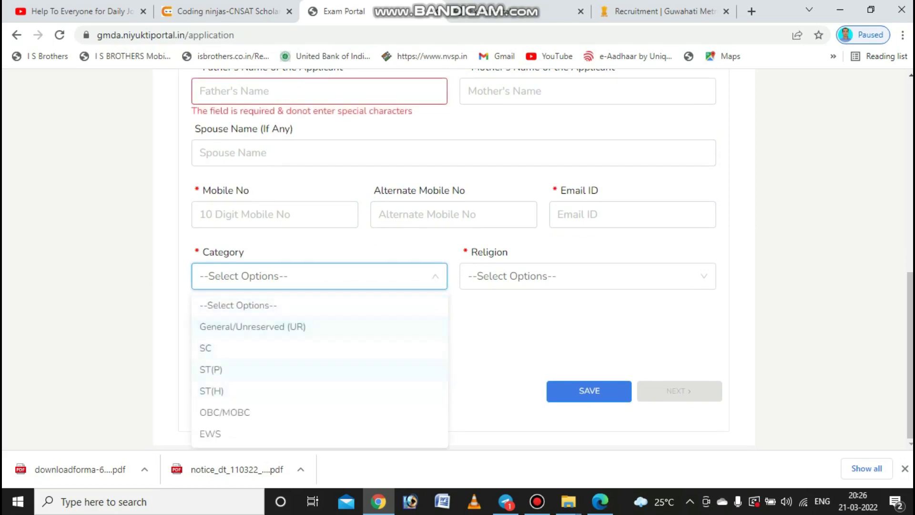
click(587, 275)
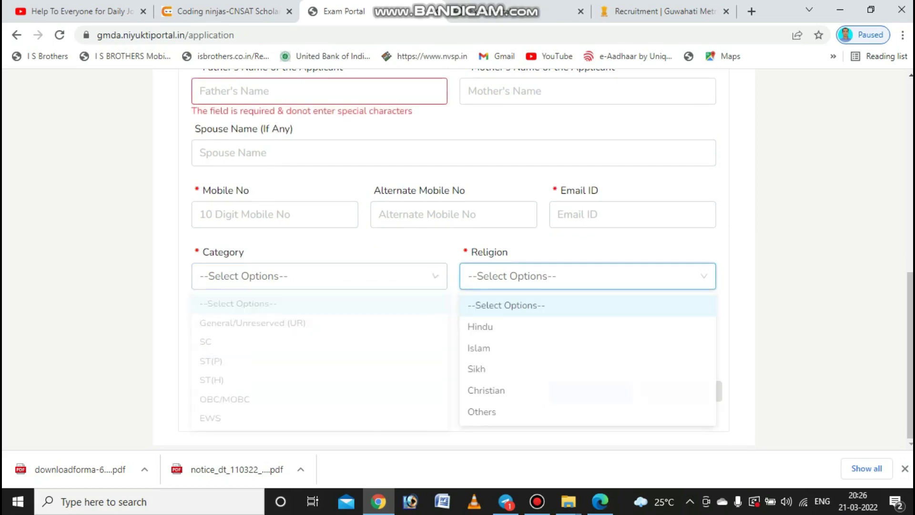
click(587, 276)
click(587, 276)
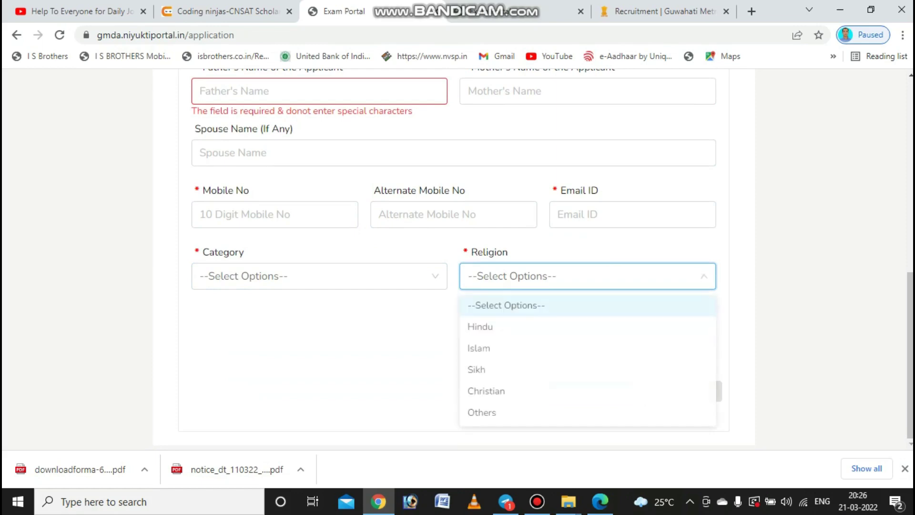
double_click(233, 152)
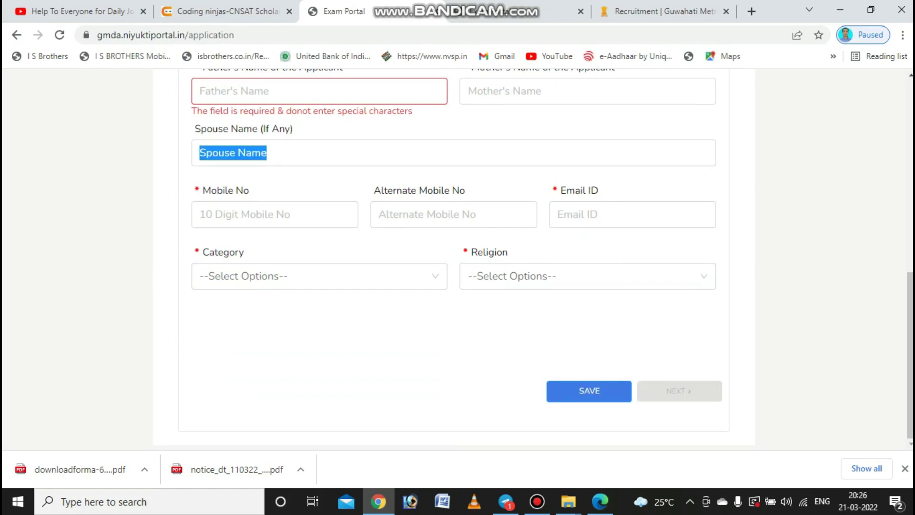
scroll(544, 261, up, 10)
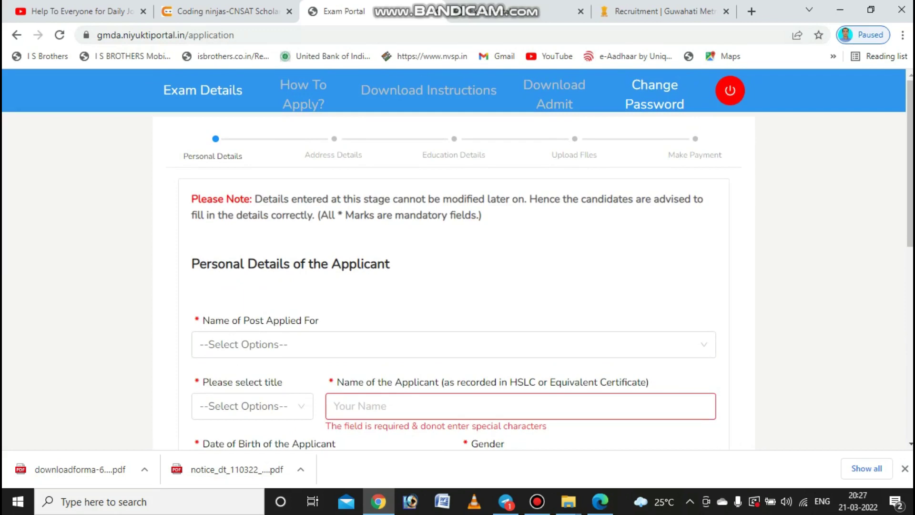
scroll(458, 258, down, 5)
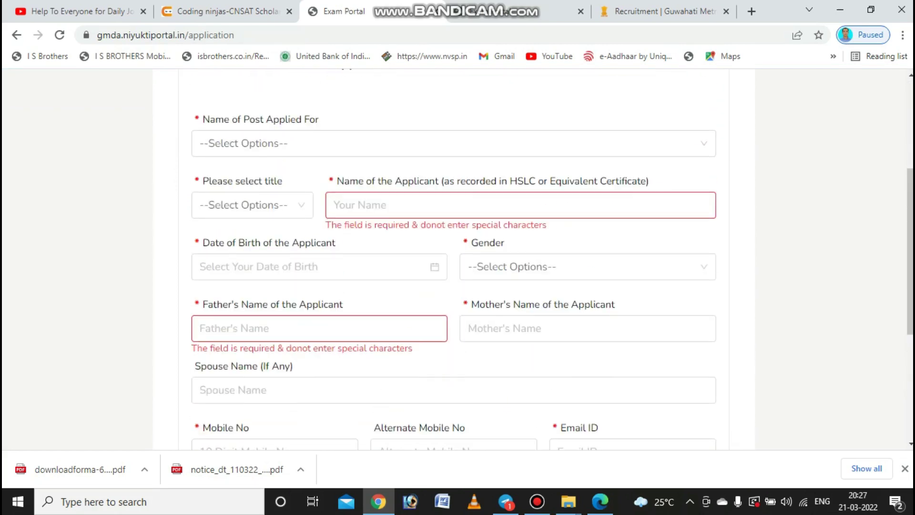
scroll(457, 258, up, 5)
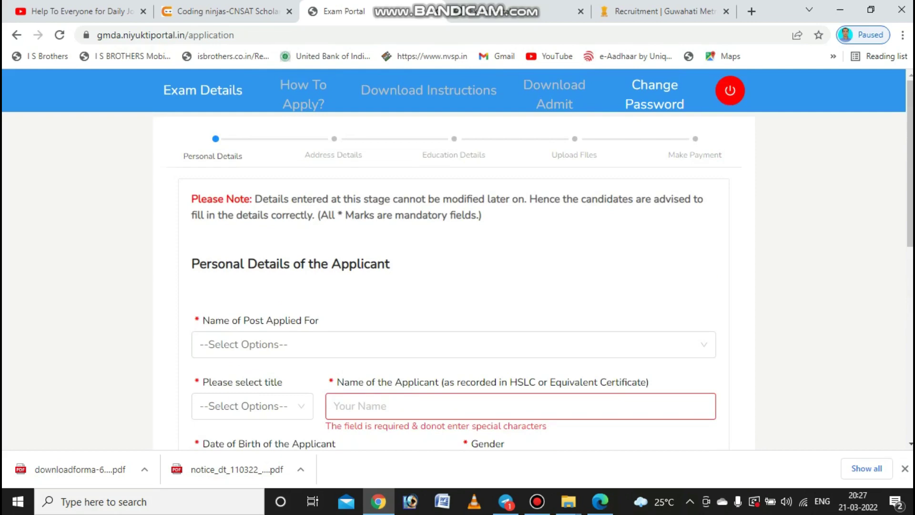
scroll(457, 257, down, 7)
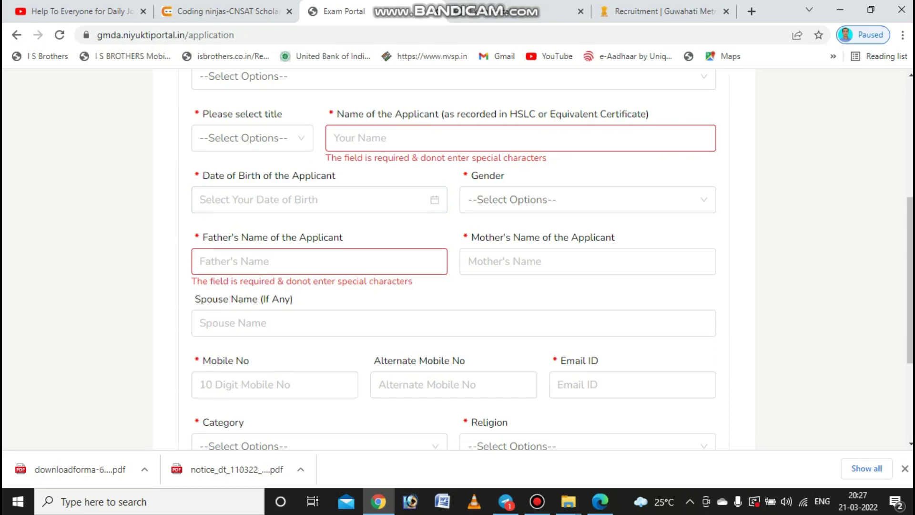
scroll(457, 259, down, 4)
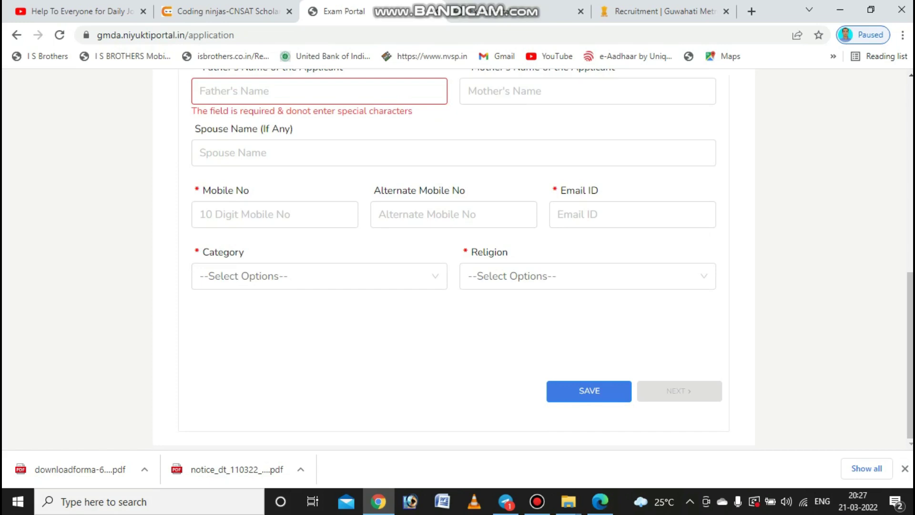
scroll(458, 260, up, 4)
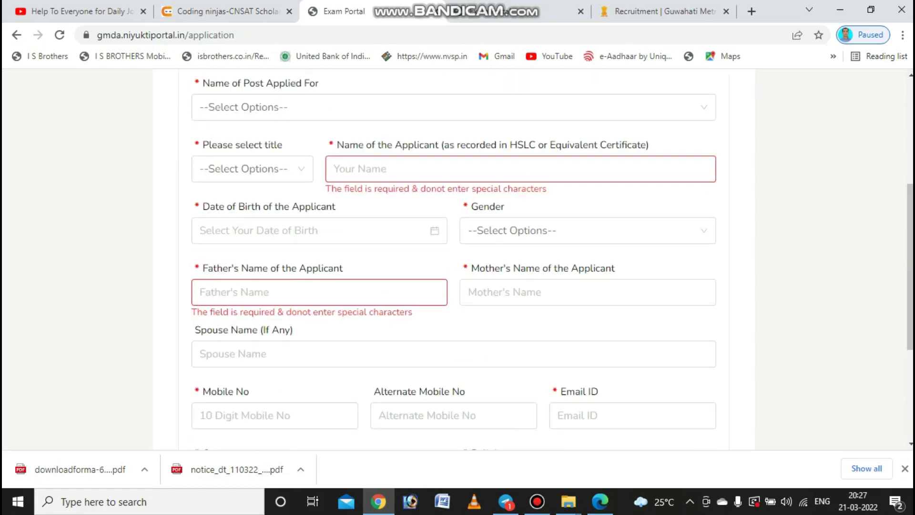
scroll(457, 260, up, 5)
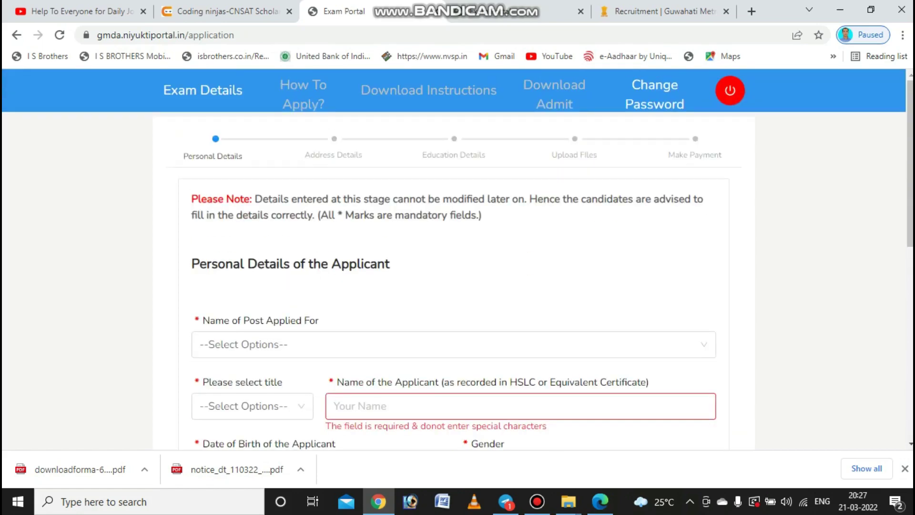
click(453, 344)
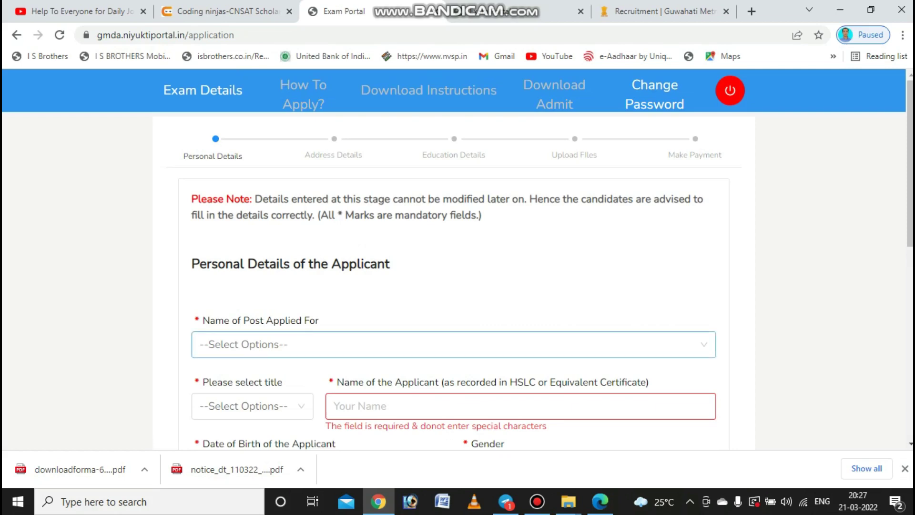